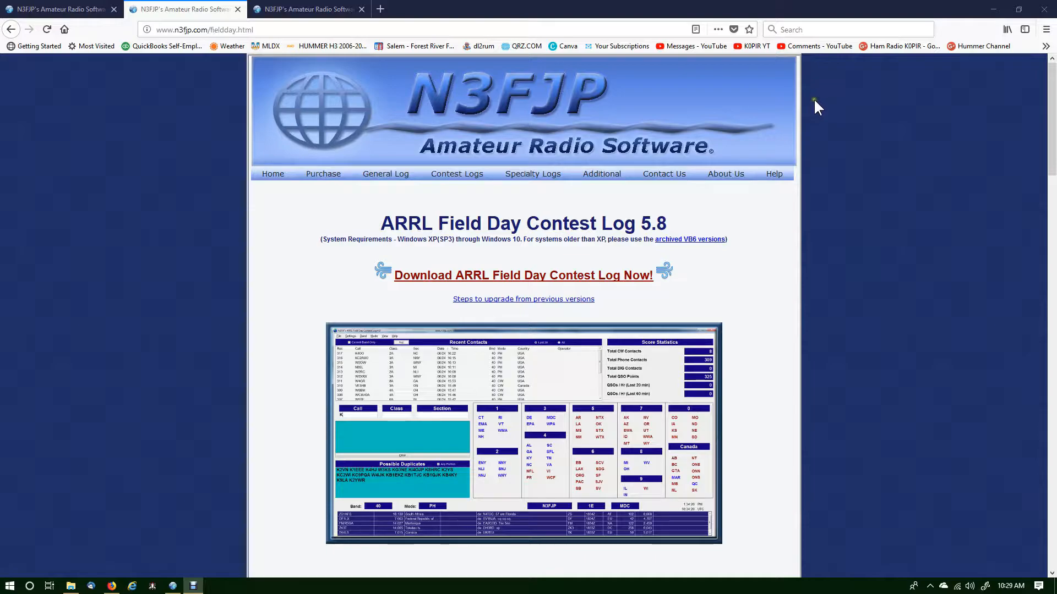
Switch to the ARRL Field Day Contest Log and review the station setup's common fields, class and ARRL section
click(993, 9)
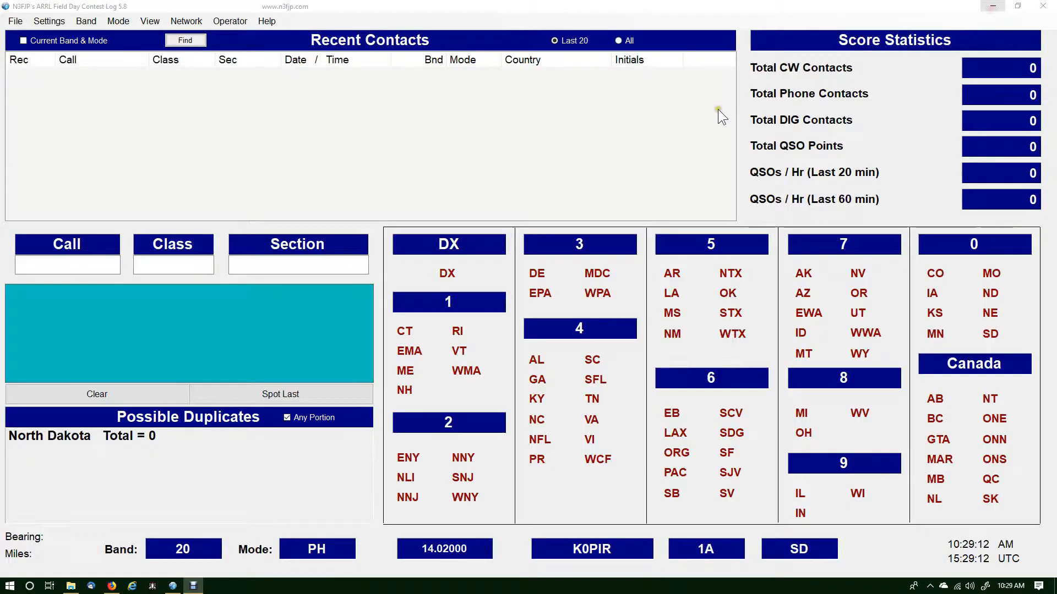
click(44, 25)
click(43, 23)
click(46, 39)
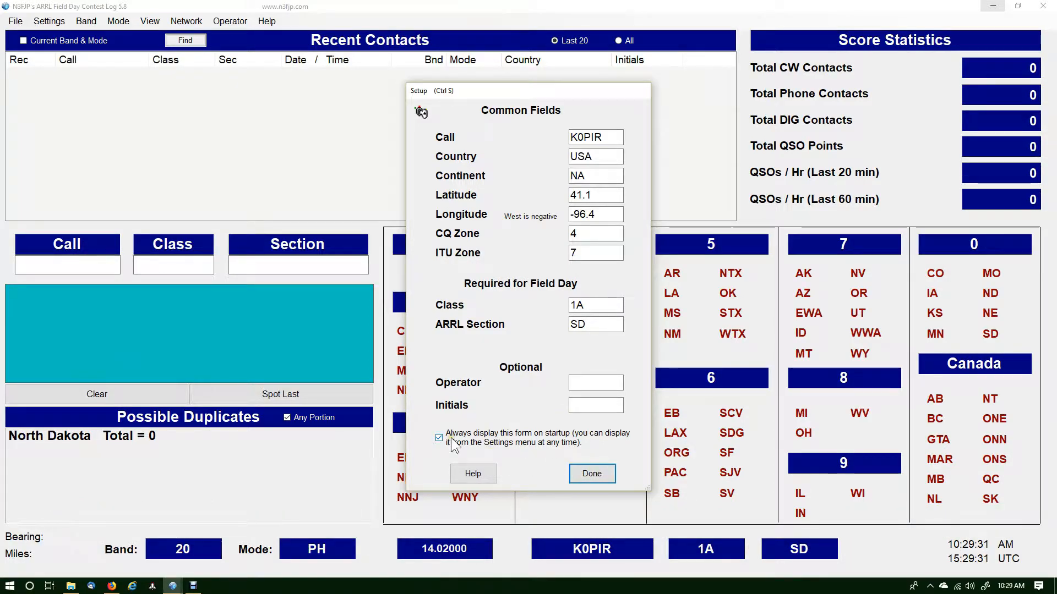
click(591, 474)
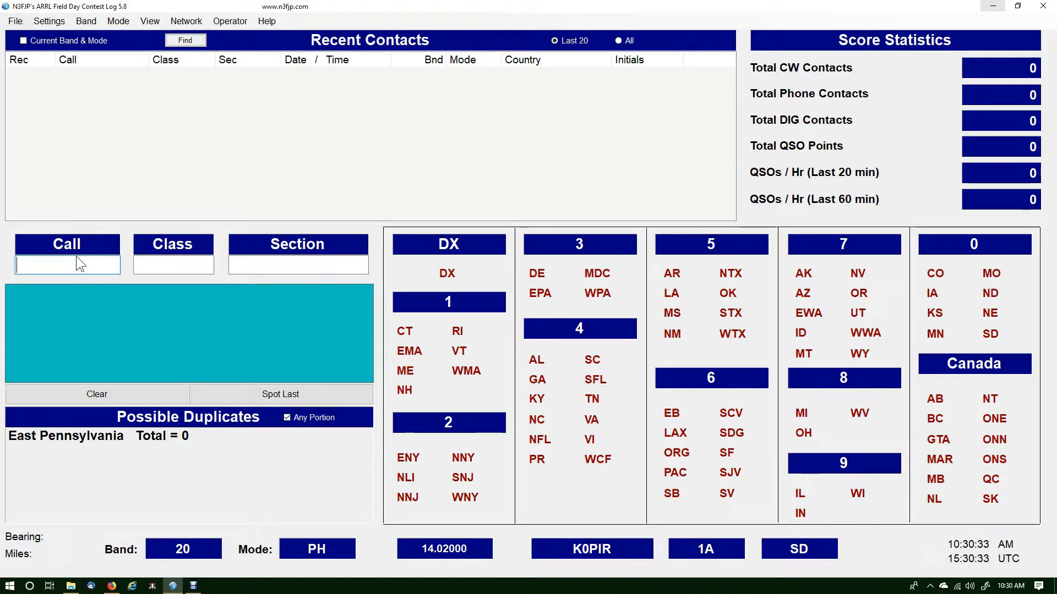
Test the rig interface's change frequency command by sending 14.280 MHz to the radio, and close the rig interface setup
click(45, 23)
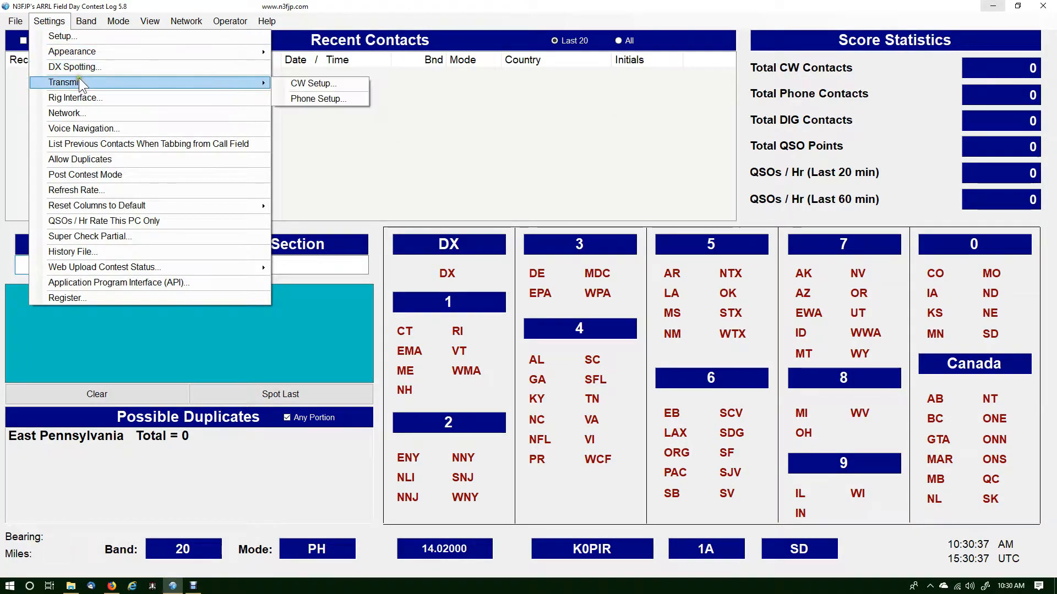
click(81, 98)
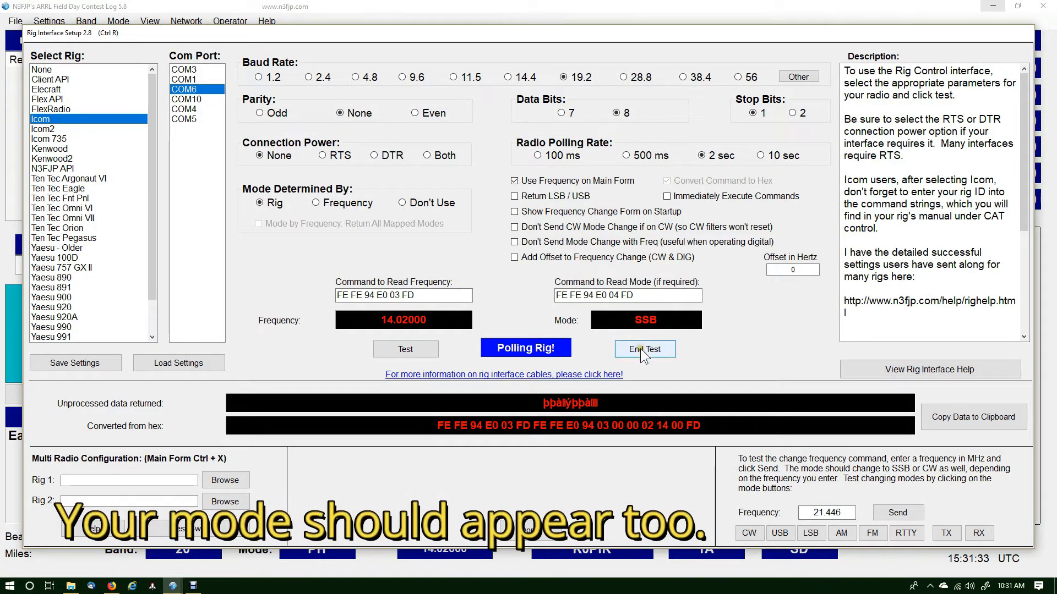
click(814, 515)
double_click(814, 515)
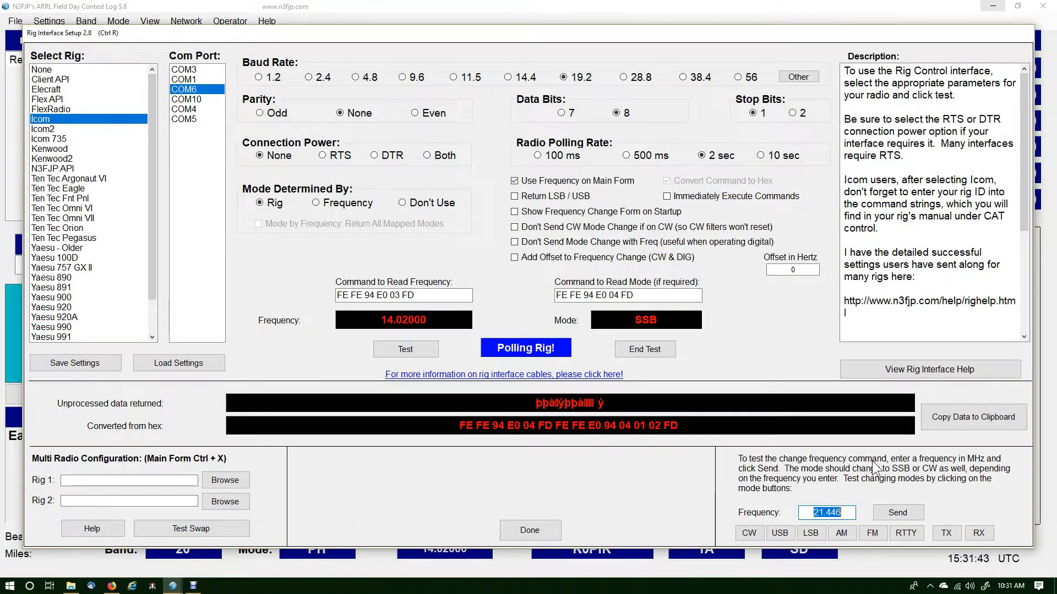
text(14.2)
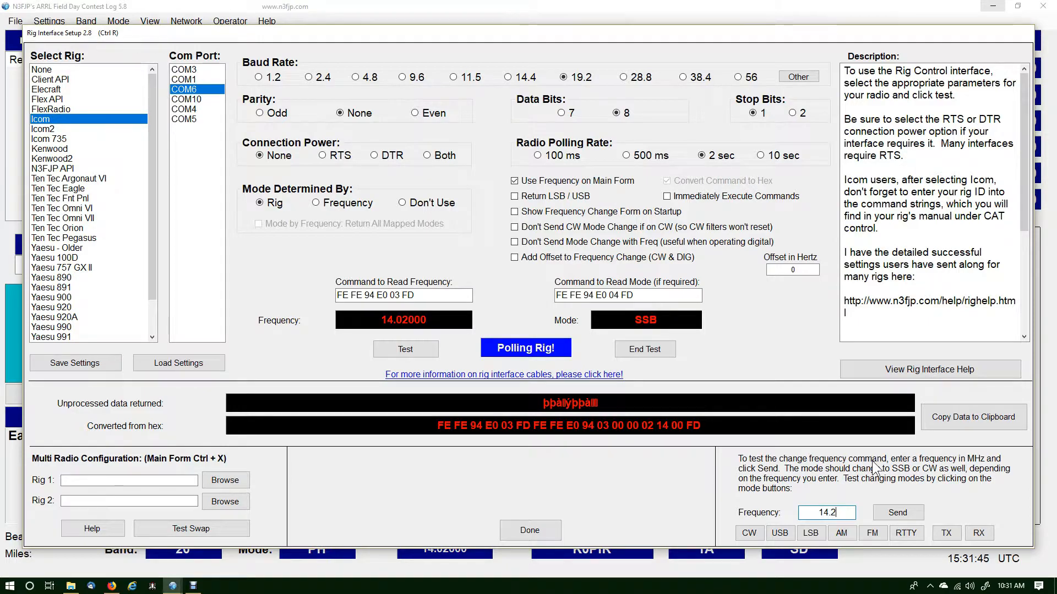
text(80)
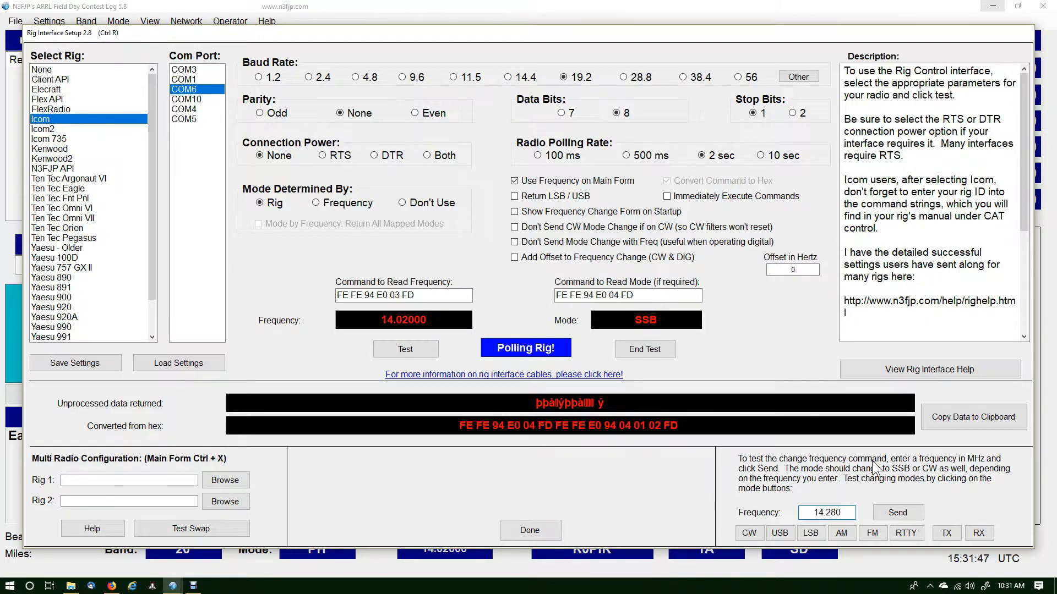
key(Return)
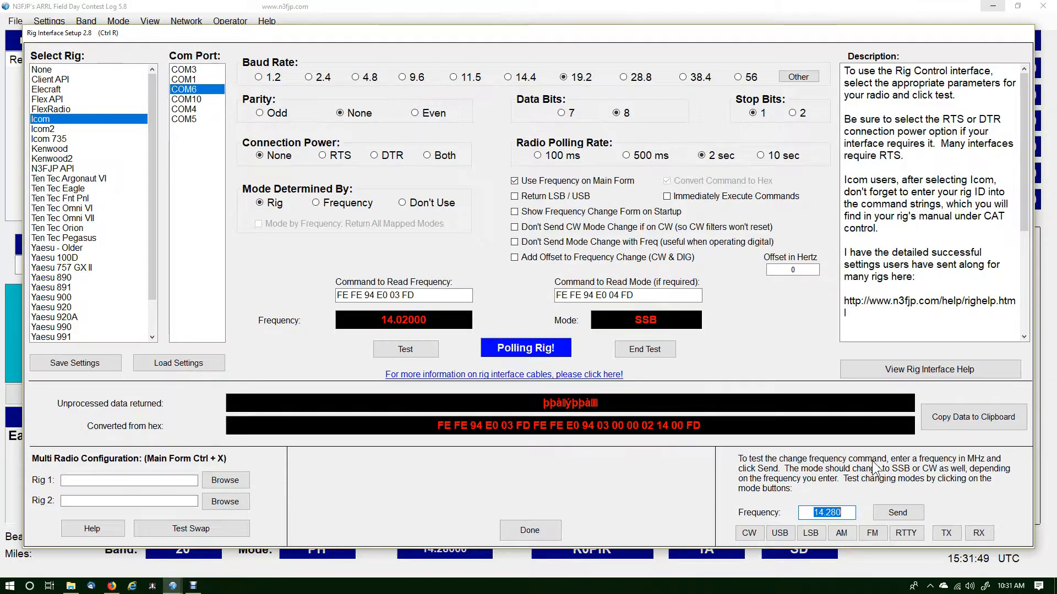
key(Return)
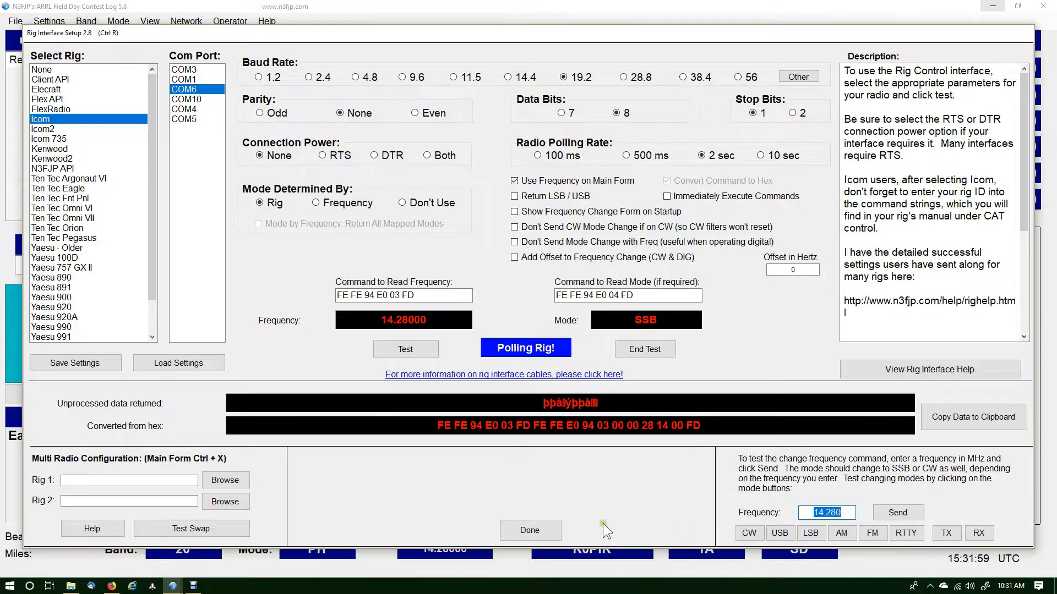
click(530, 530)
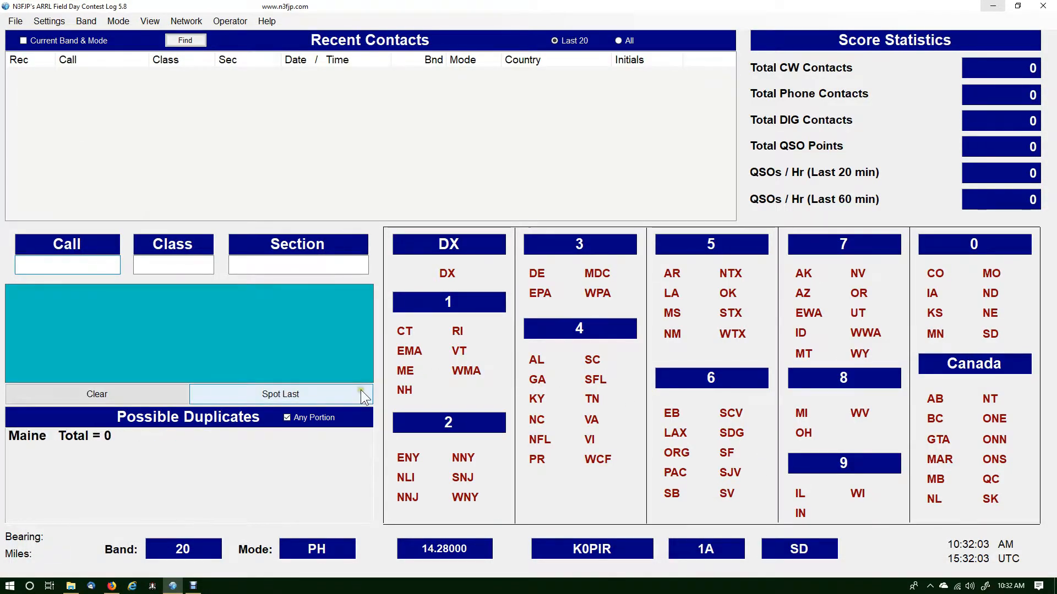
Tune the radio from the log's Call field to 21.35 MHz and back to 14.020 MHz
click(95, 267)
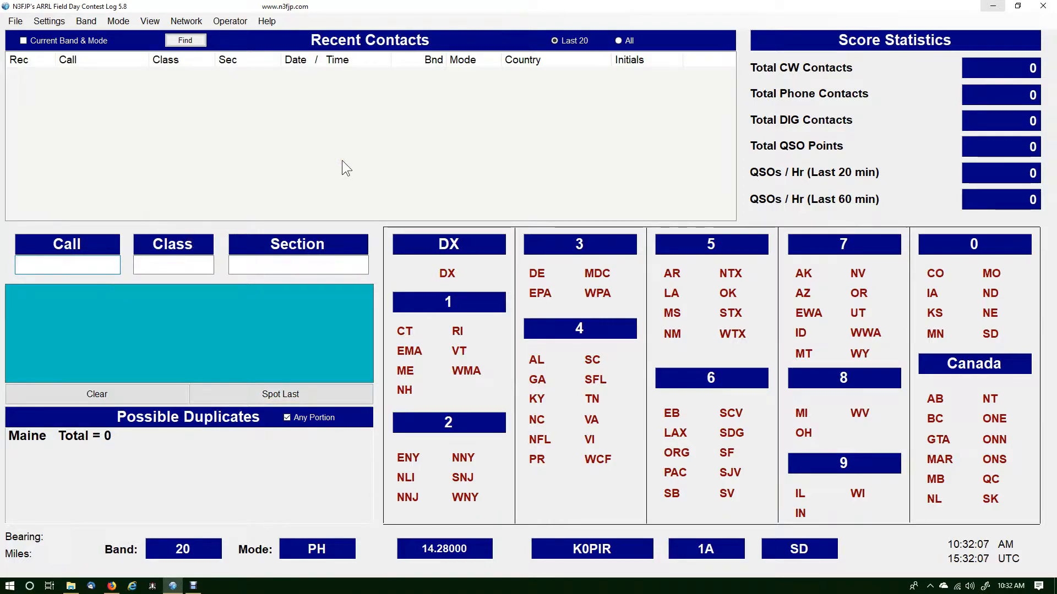
text(21.35)
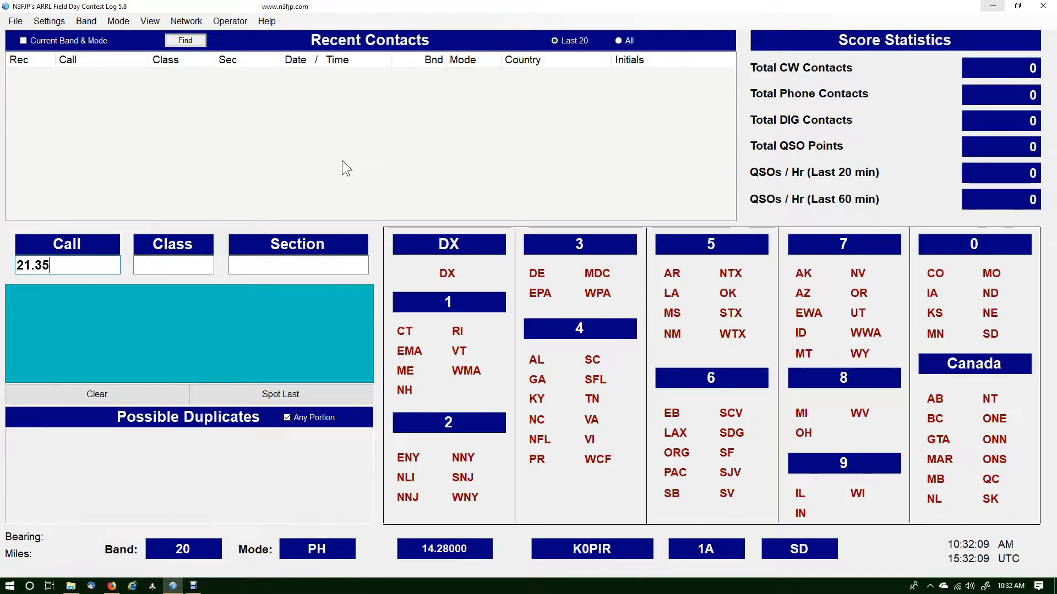
key(Return)
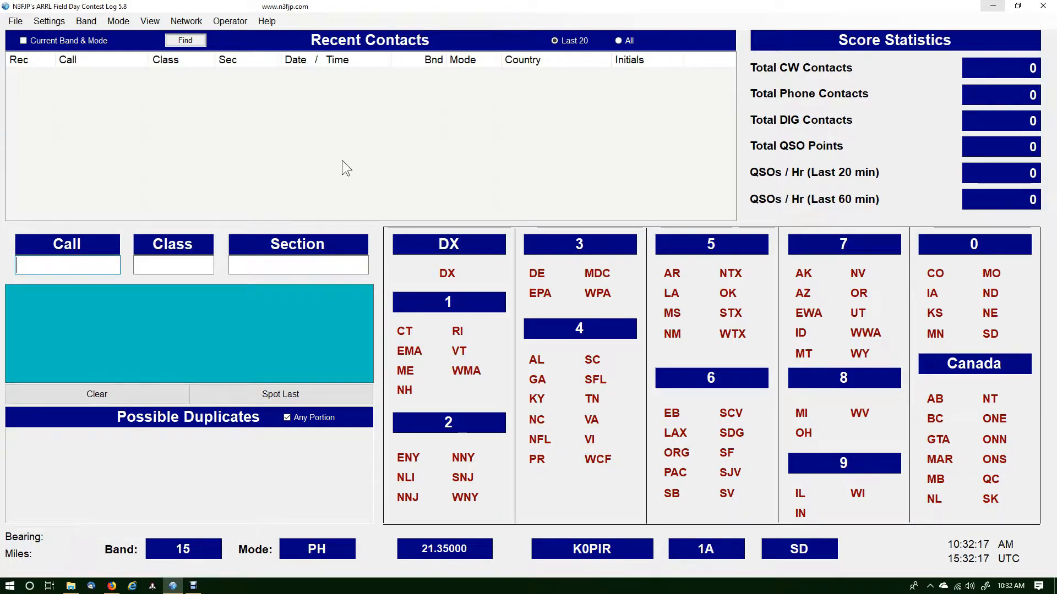
text(2)
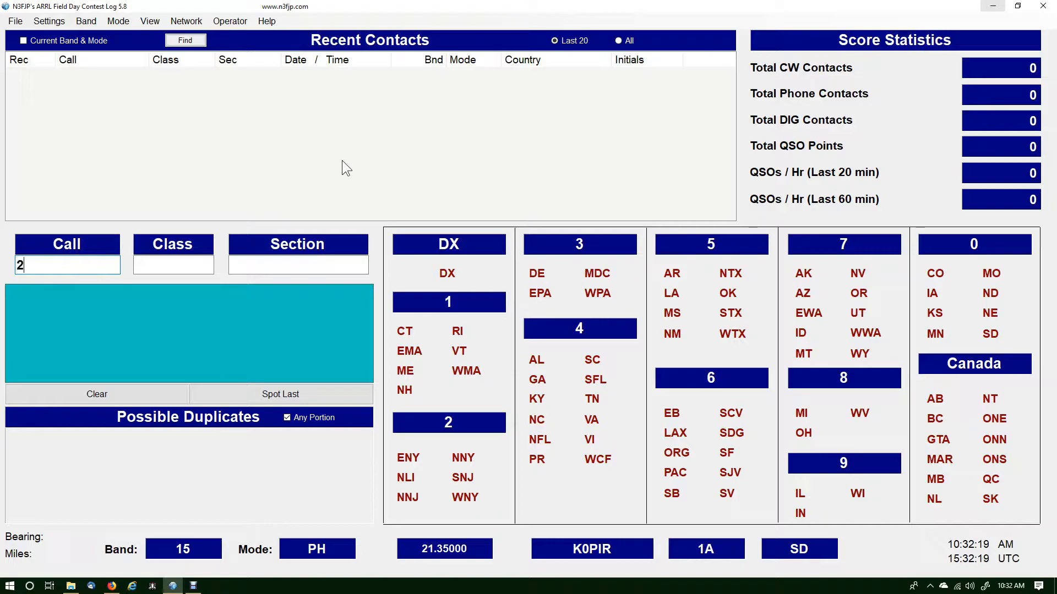
text(14.020)
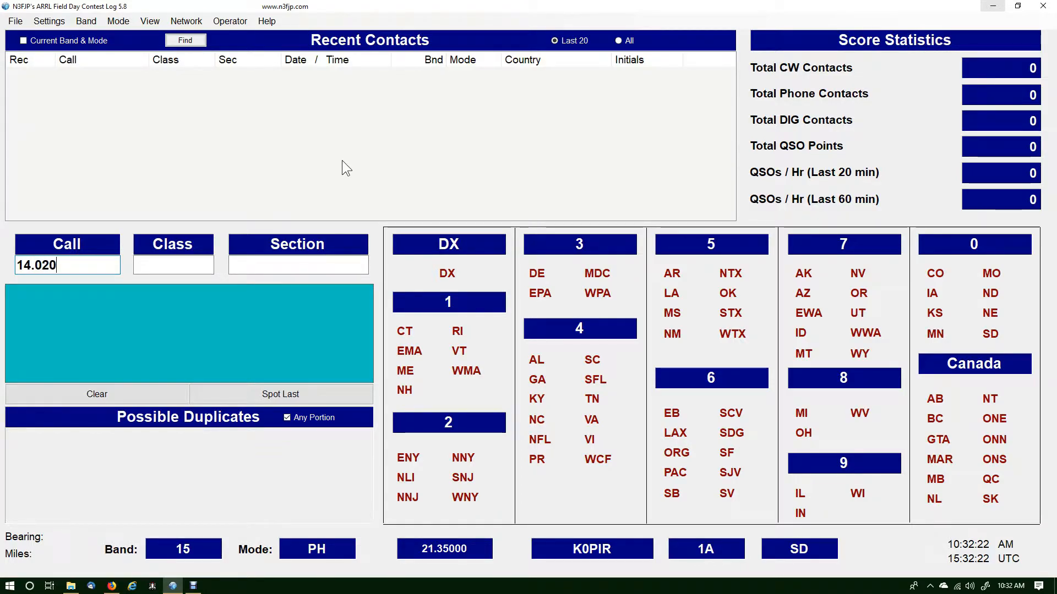
key(Return)
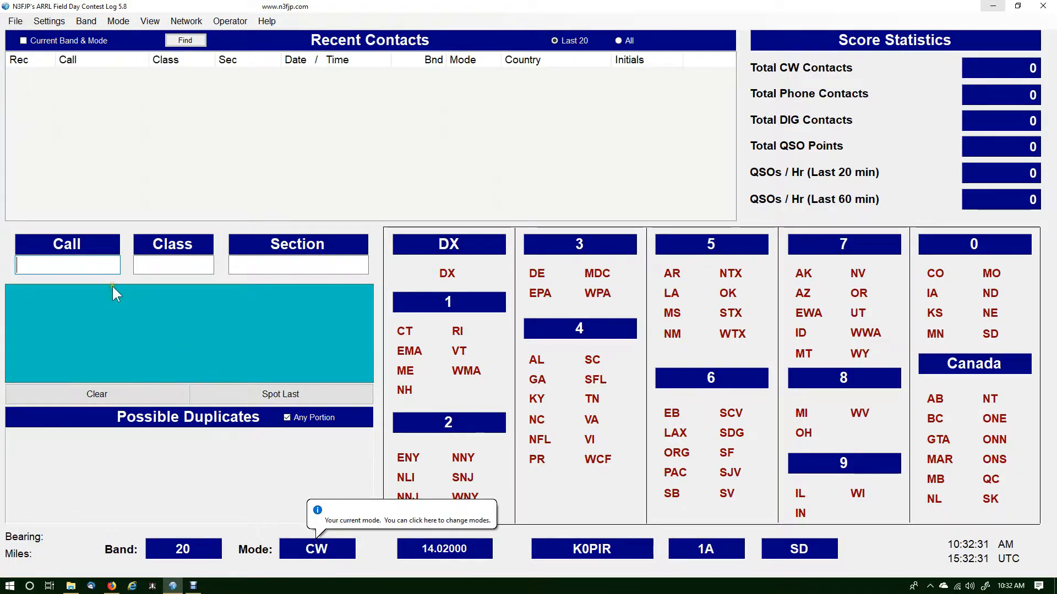
Tune the radio to 14.280 MHz from the Call field and change the mode to PH
click(89, 262)
text(14.280)
key(Return)
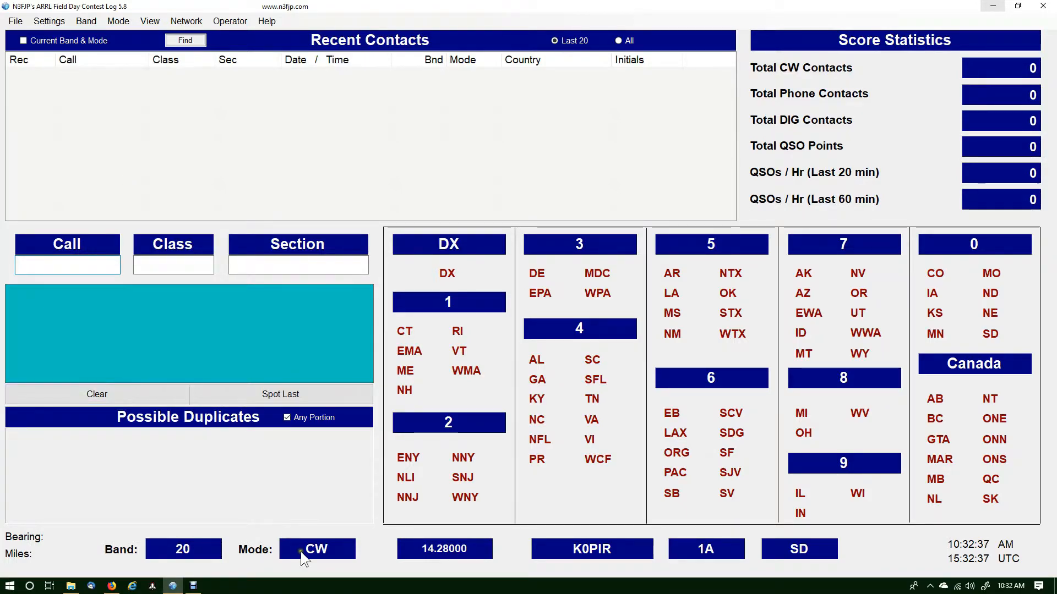
click(327, 562)
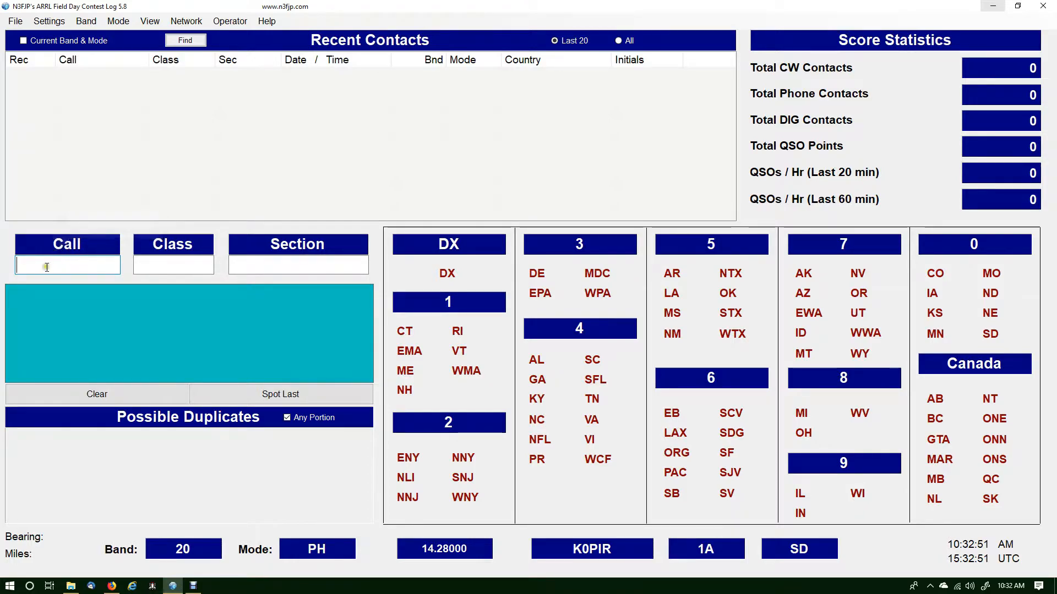
click(140, 267)
click(241, 268)
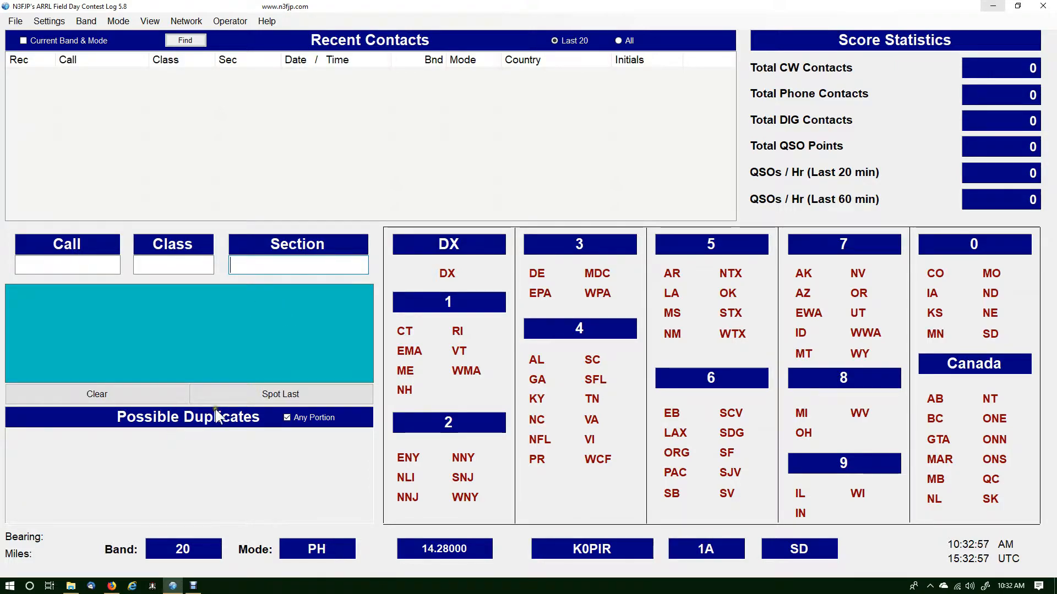
Review the phone transmit setup, including the description's voice memory commands and the F1 and F2 entries, and close it
click(49, 22)
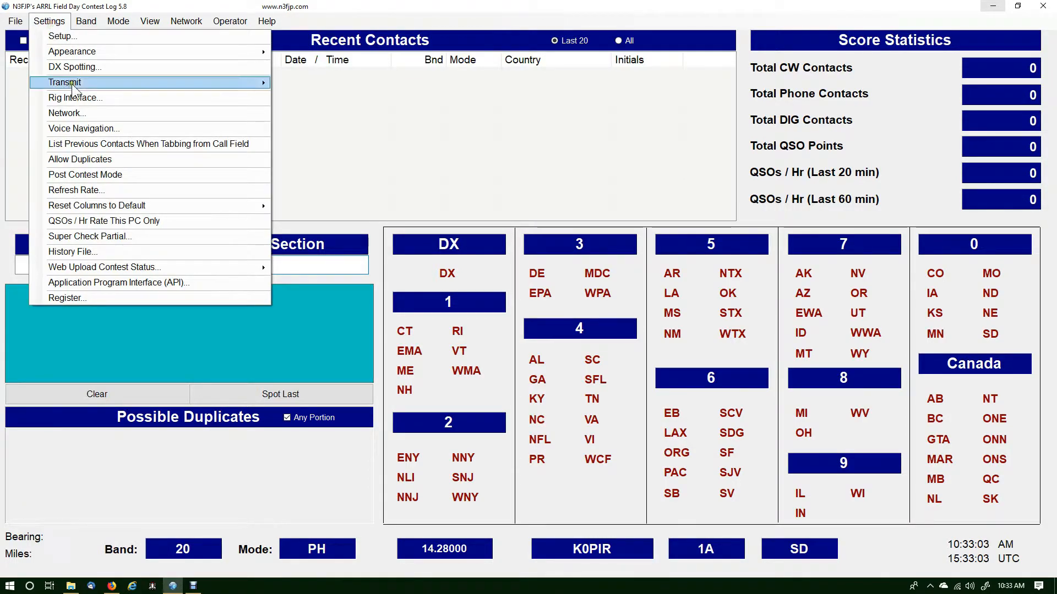
mouse_move(98, 84)
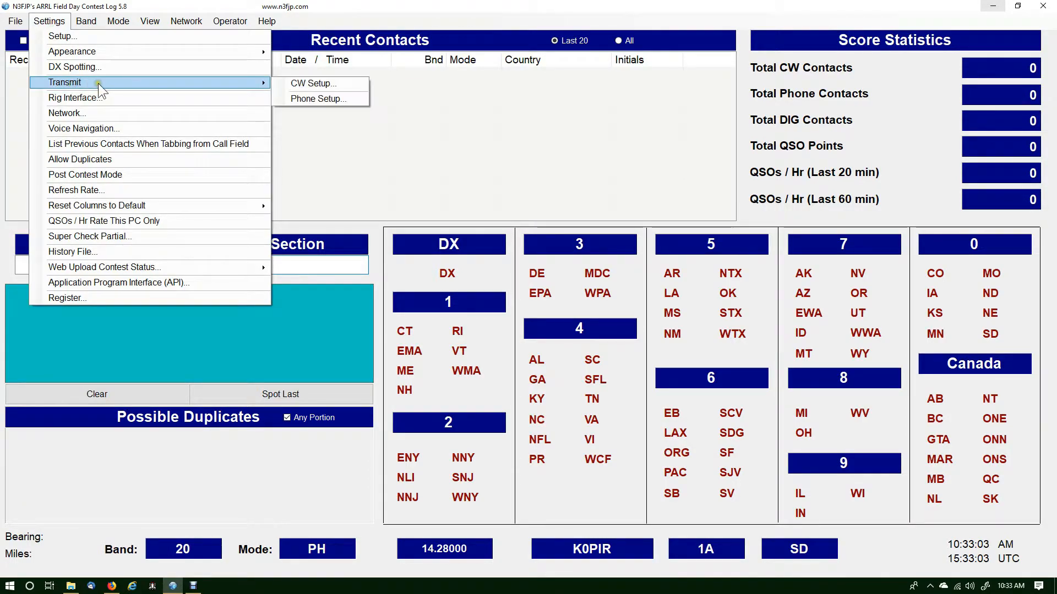
click(289, 101)
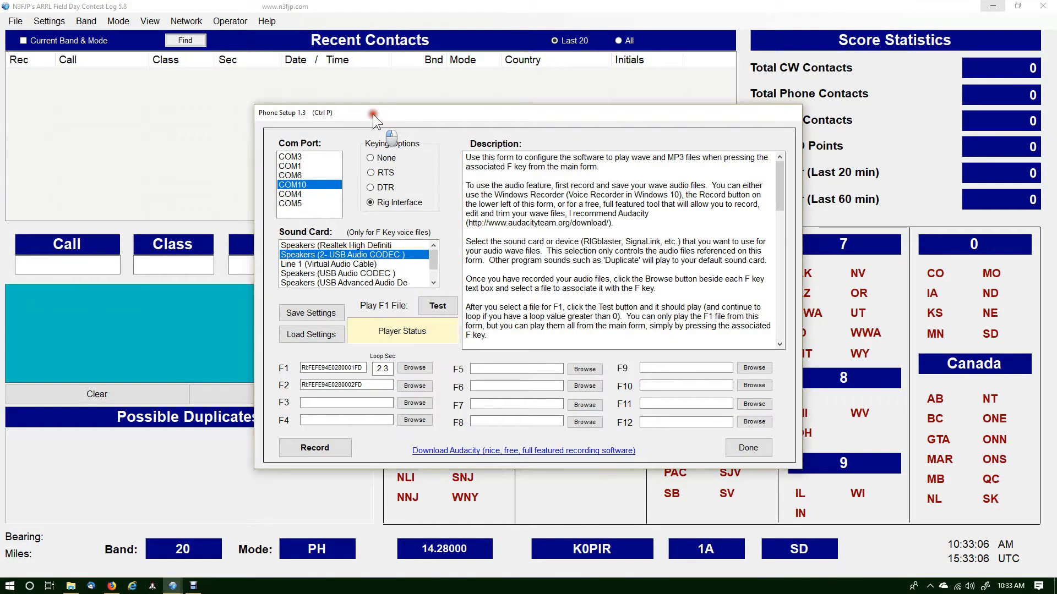
drag(372, 114, 351, 81)
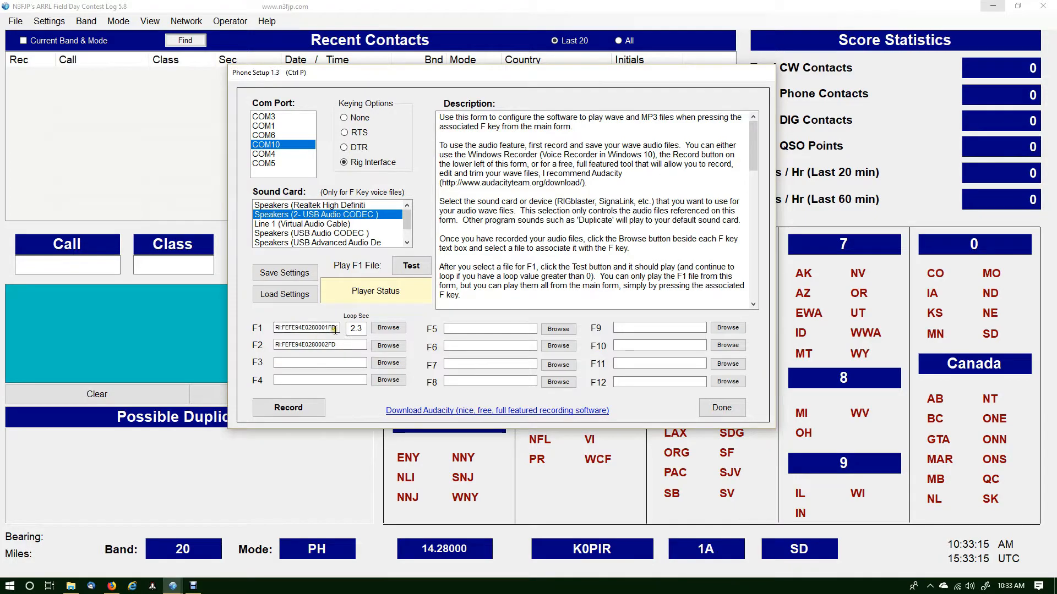
drag(755, 157, 757, 282)
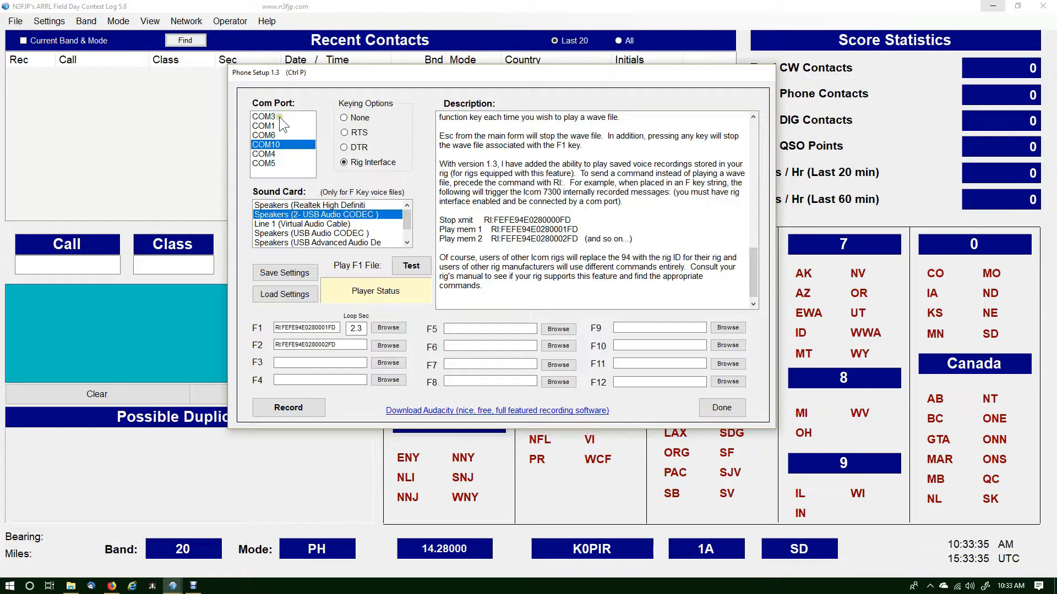
click(326, 345)
click(326, 328)
click(726, 408)
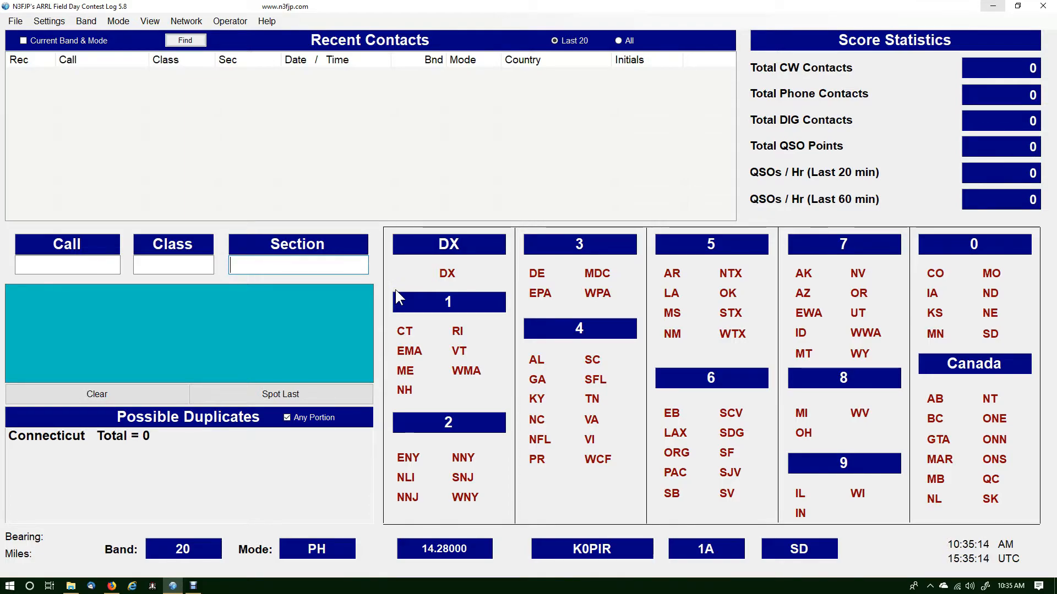
Test CW keying with the F9 characters from the CW transmit setup, and send the F1 message from the main form
click(274, 190)
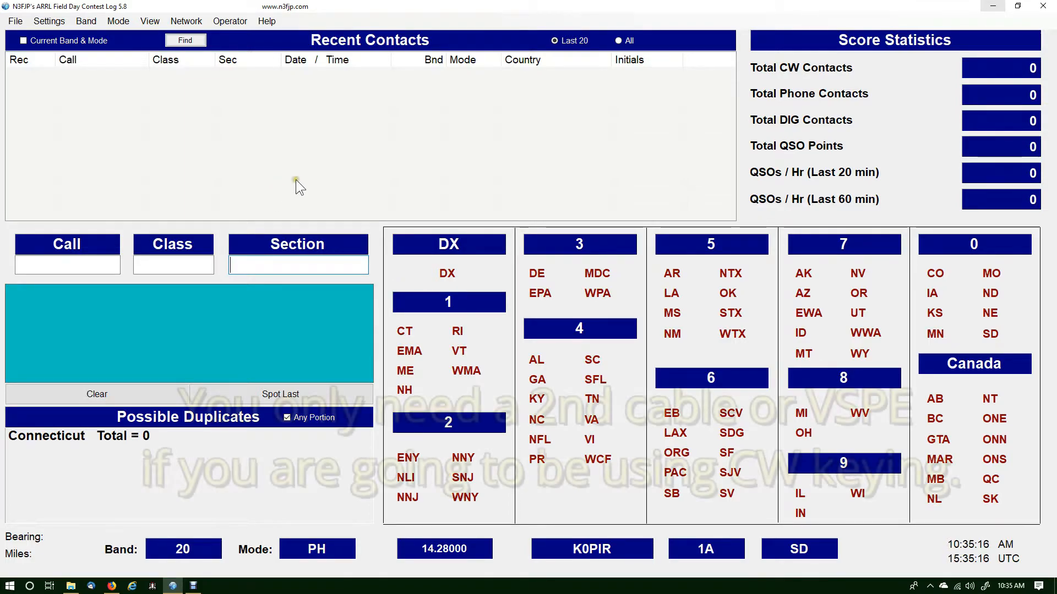
click(48, 21)
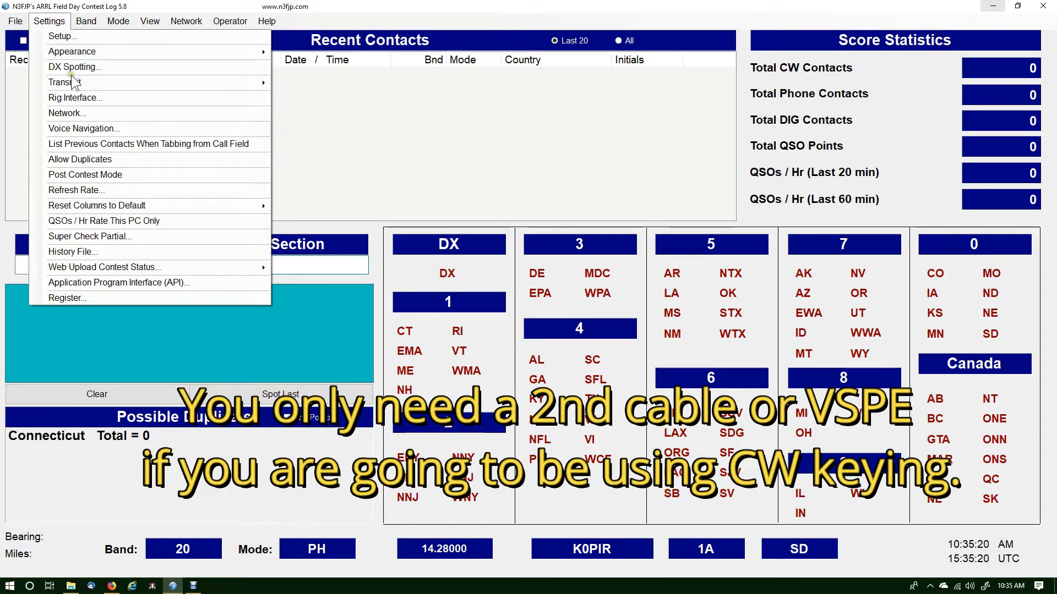
mouse_move(167, 86)
click(297, 85)
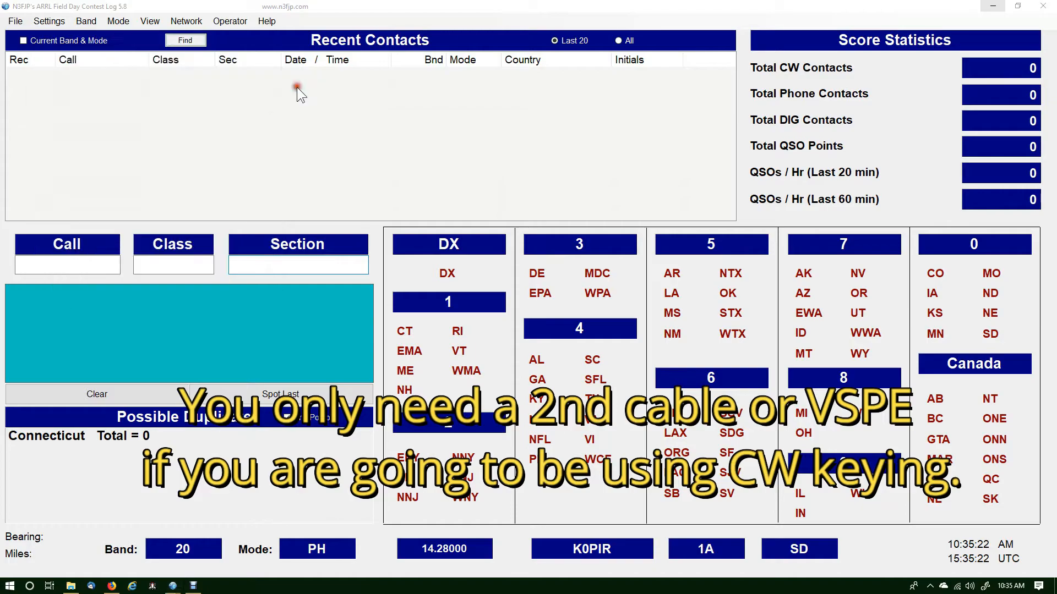
drag(428, 122, 404, 86)
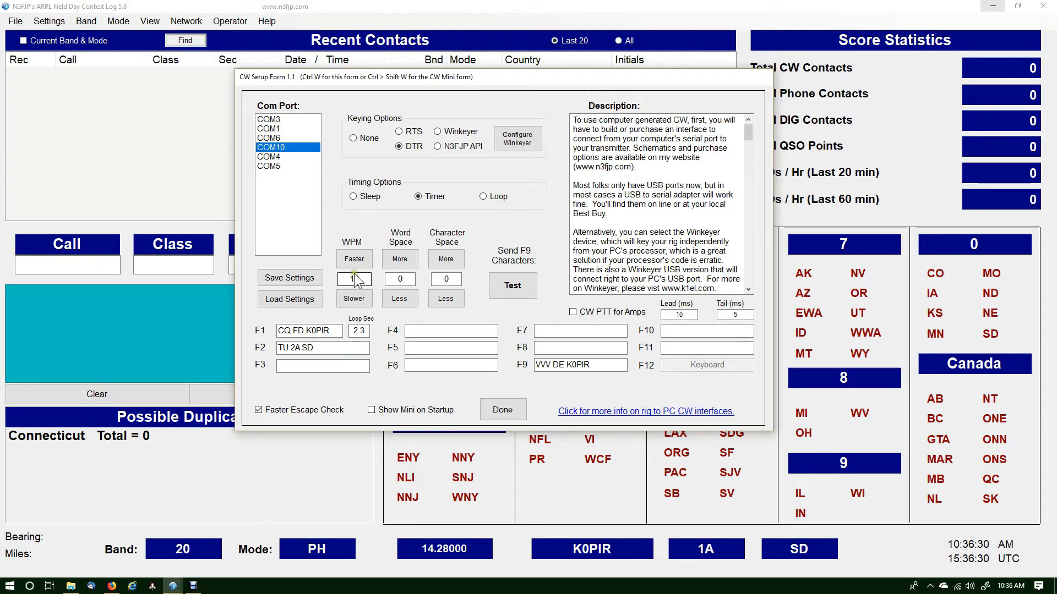
click(522, 297)
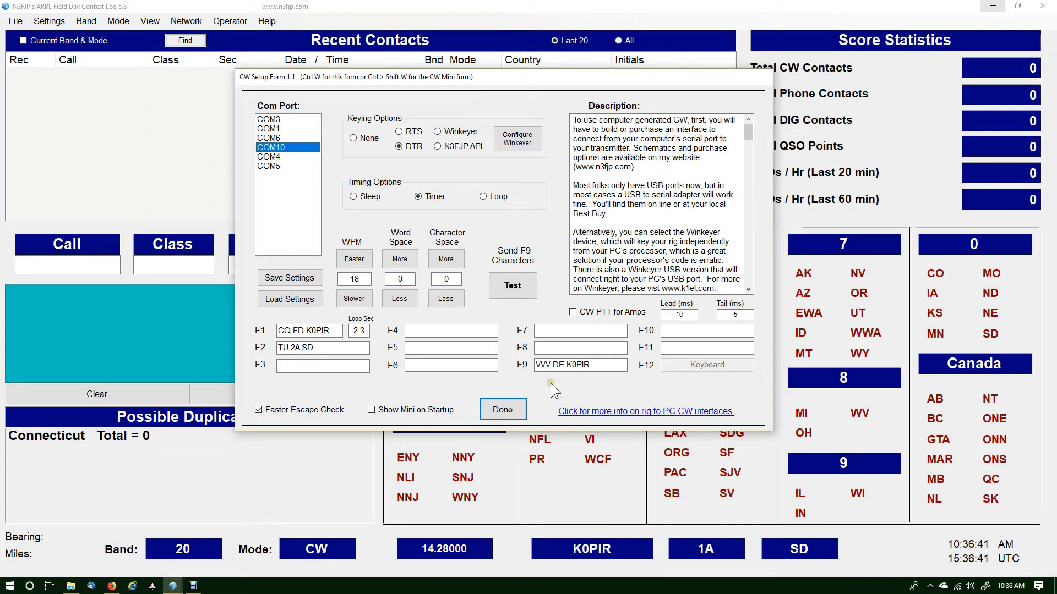
click(502, 410)
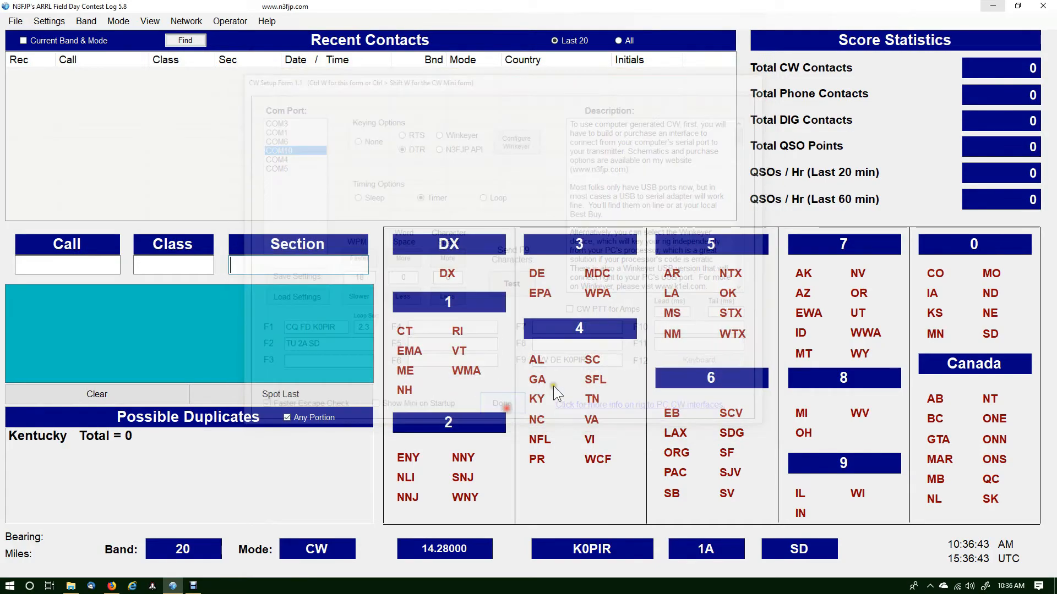
key(F1)
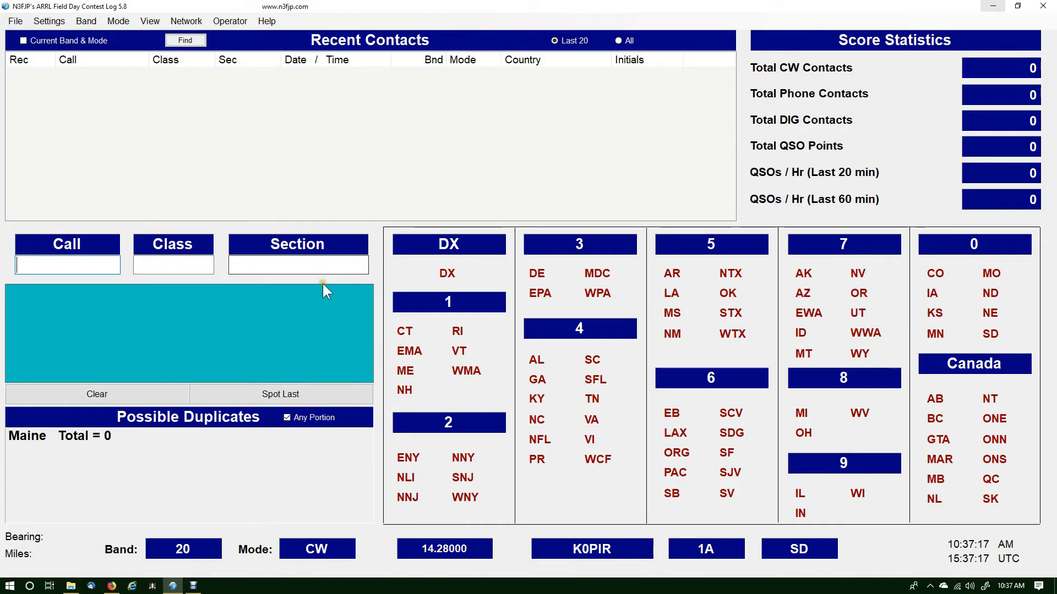
click(61, 24)
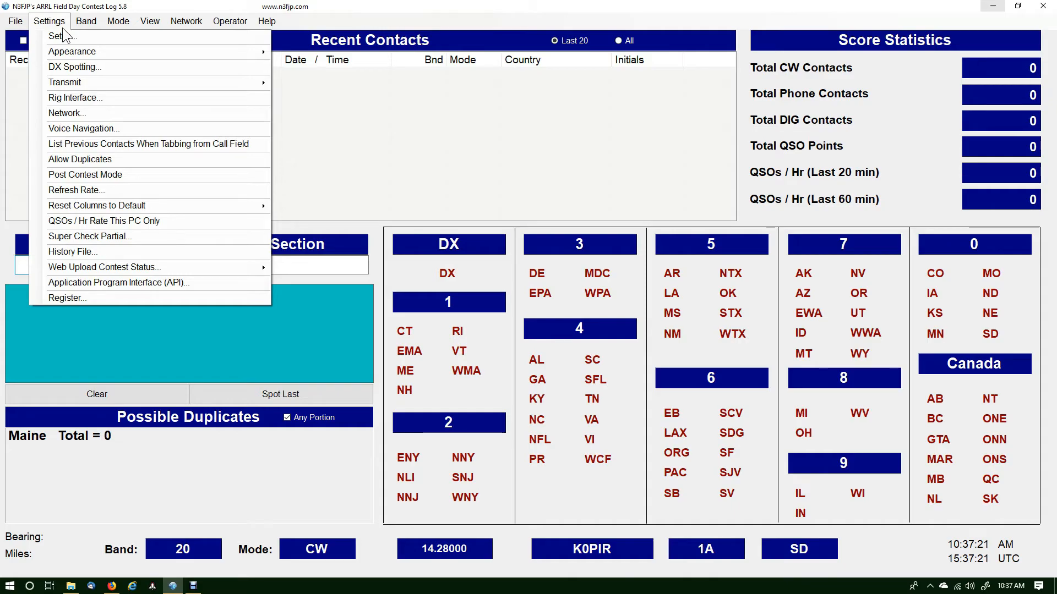
click(219, 7)
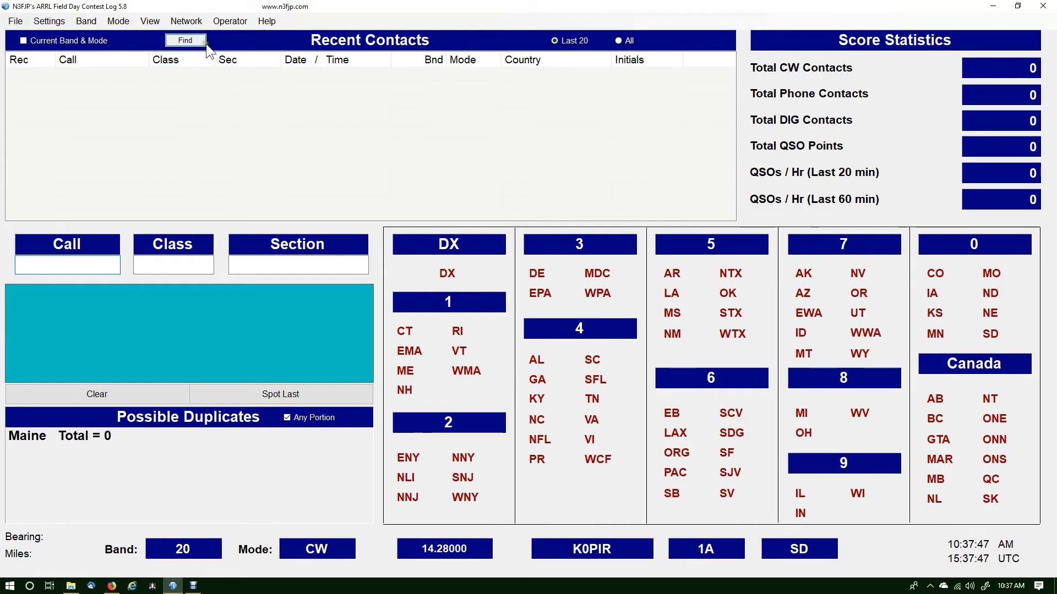
Open the Pre-Contest Checklist from the log's help and read through its settings items, from selecting the software to preparing refreshments
click(265, 22)
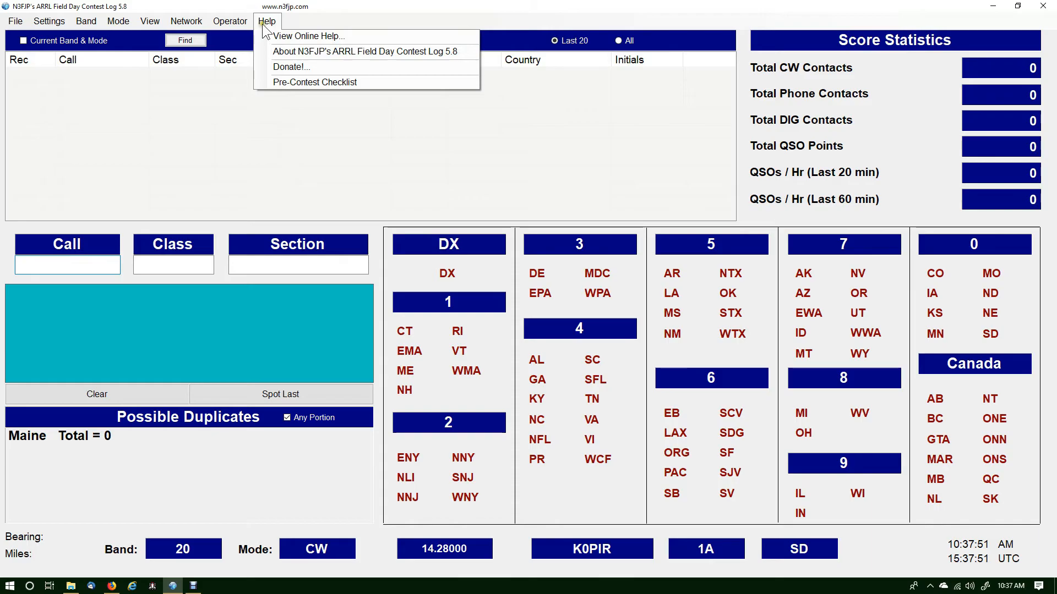
click(272, 85)
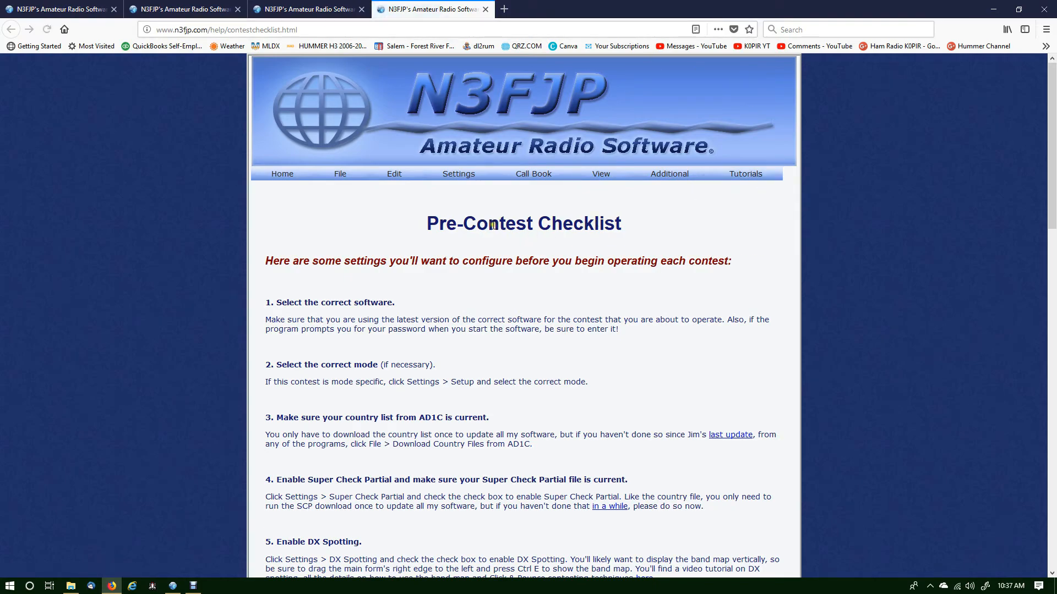
scroll(493, 225, down, 2)
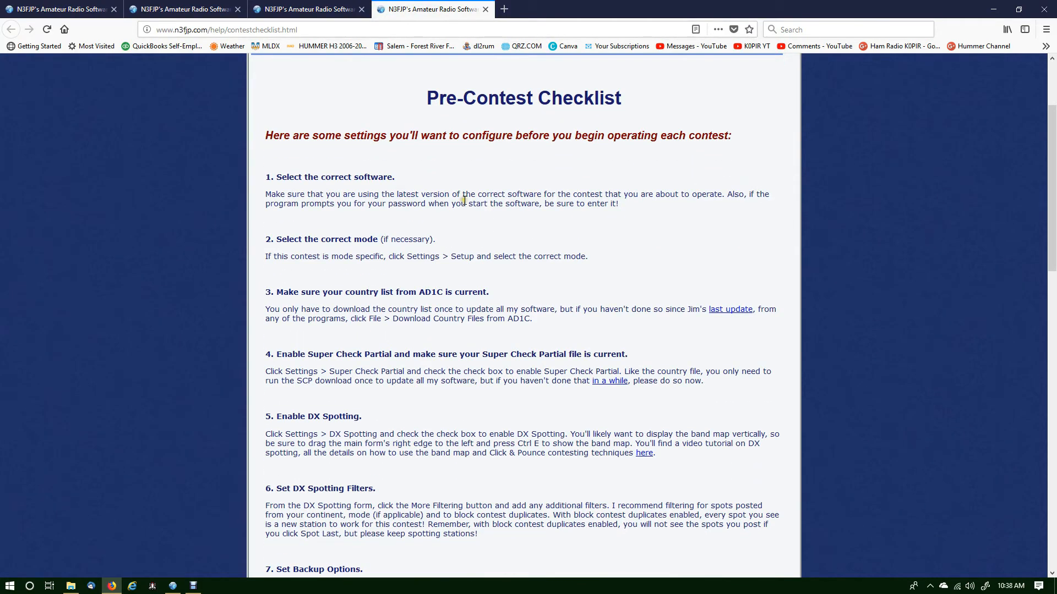
scroll(464, 201, down, 1)
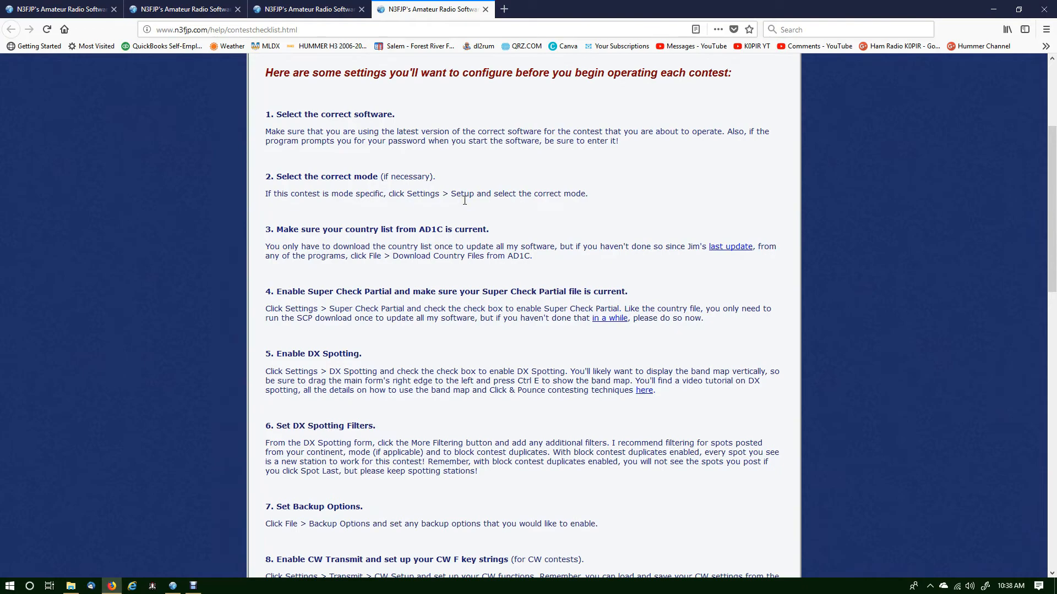
scroll(464, 200, down, 7)
scroll(464, 199, up, 1)
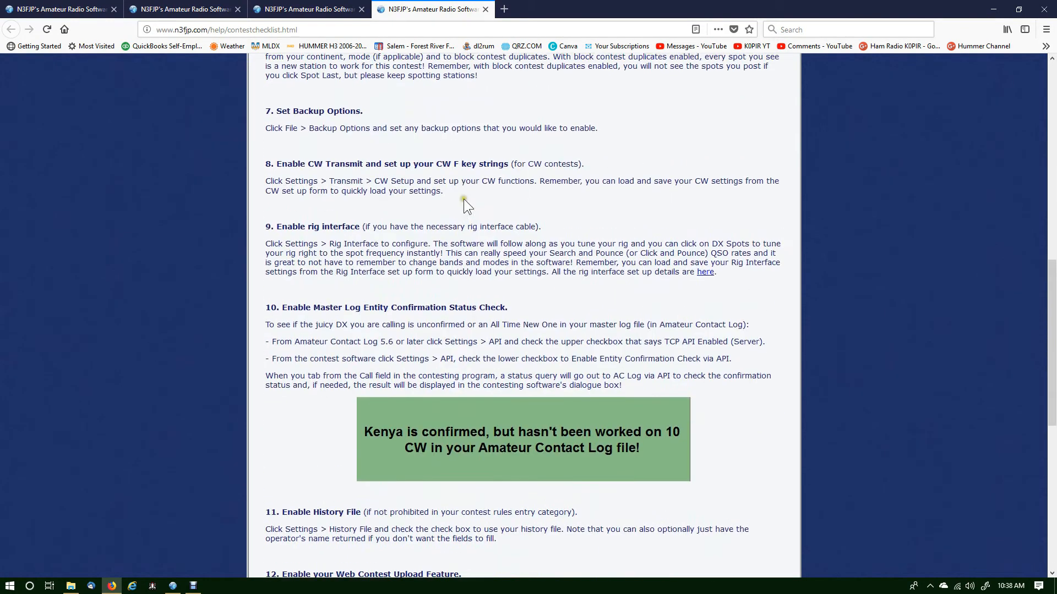
scroll(491, 172, down, 6)
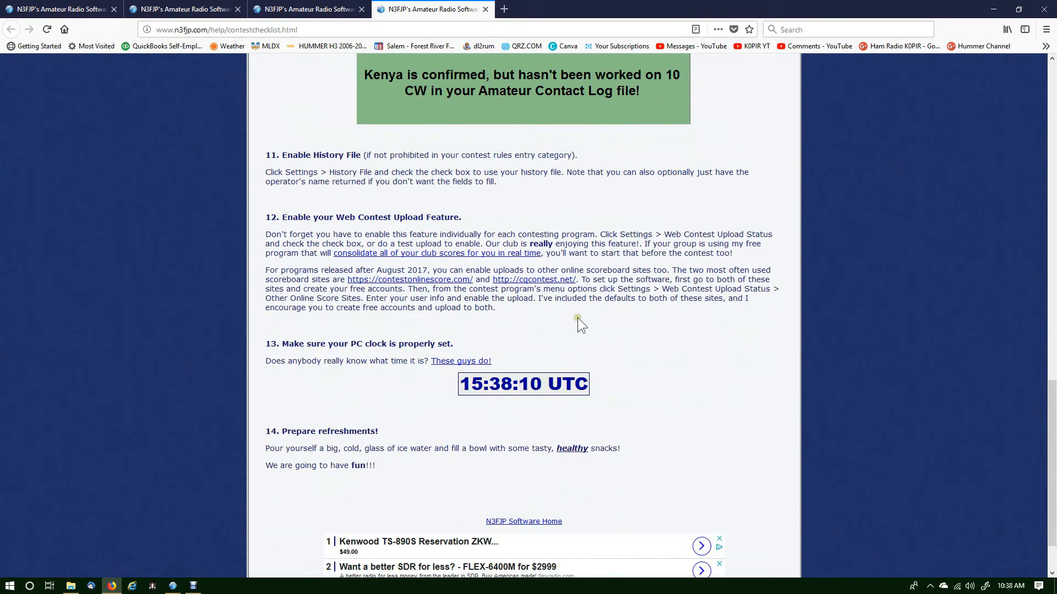
scroll(580, 284, up, 6)
scroll(580, 285, up, 2)
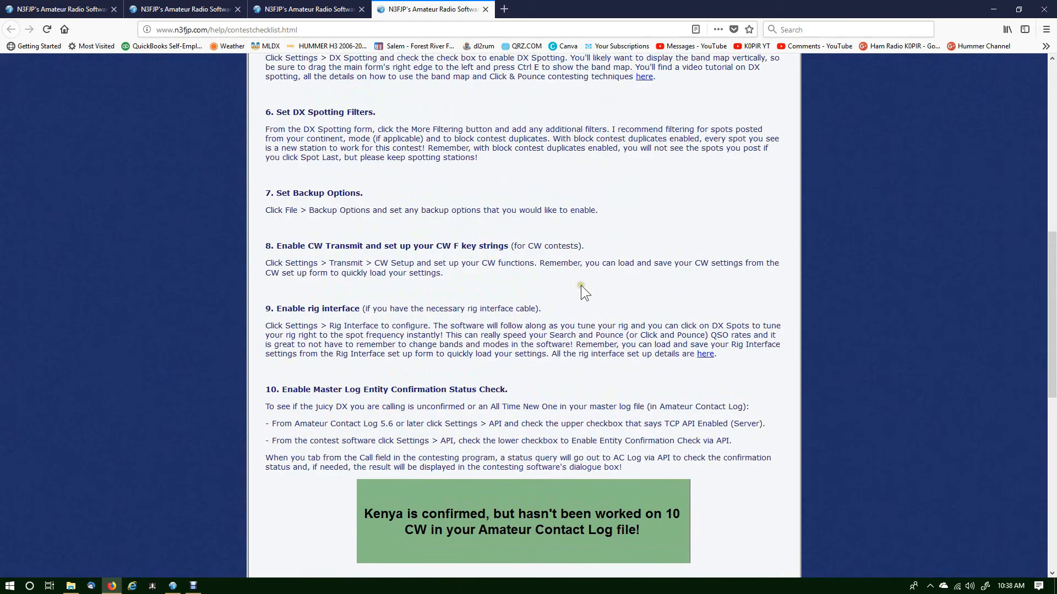